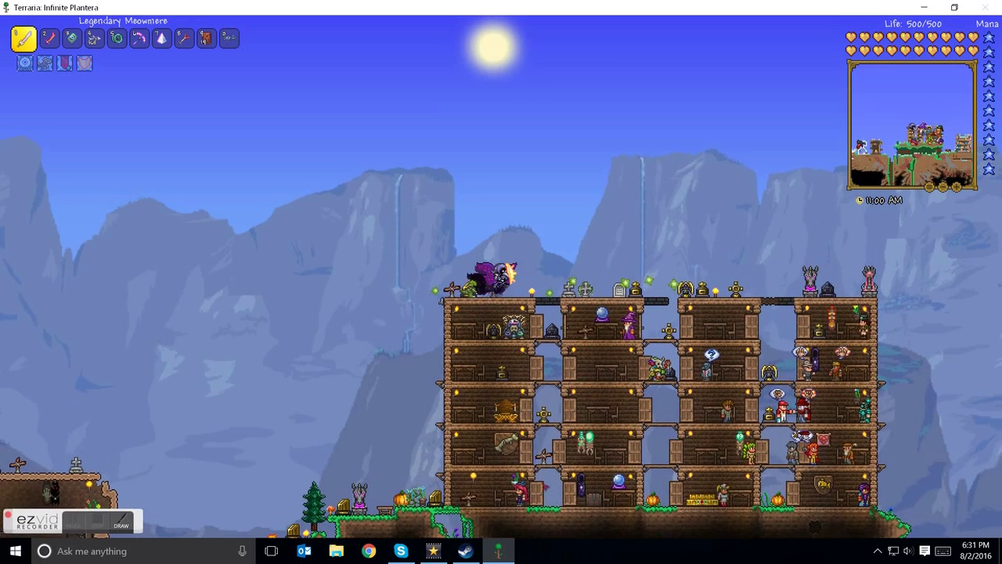
Fly right over the NPC housing tower and trophy building onto the sky arena platforms.
key("d")
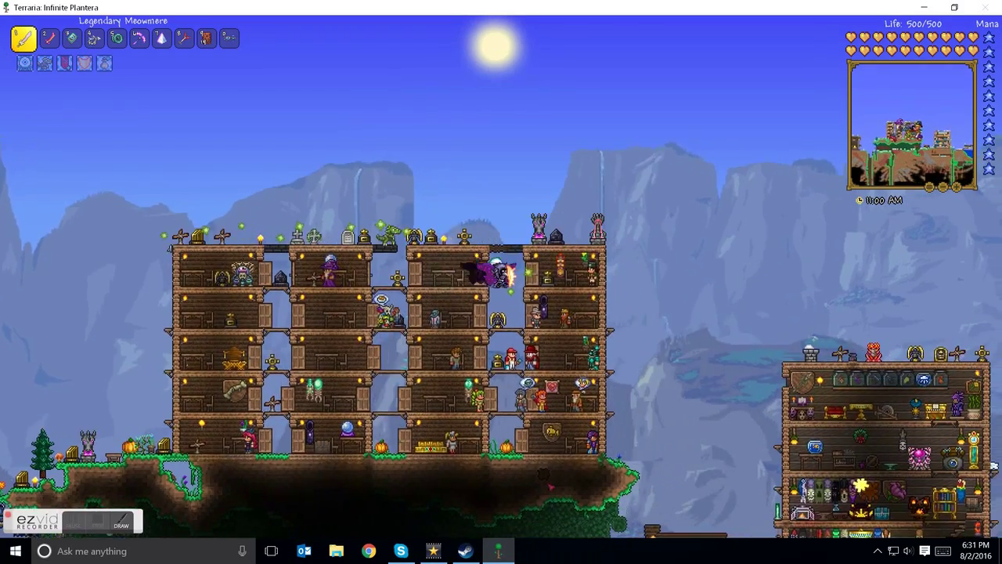
key("space")
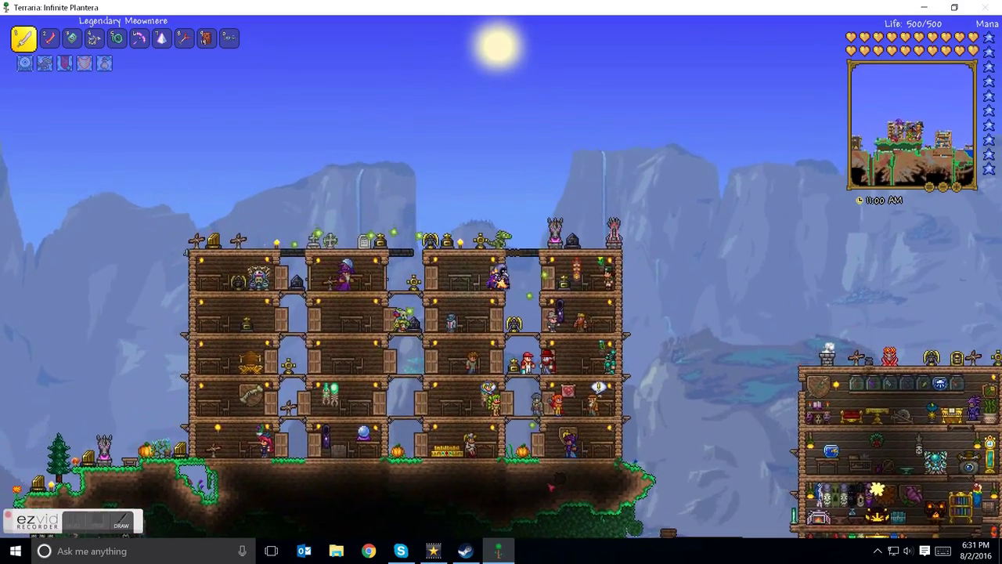
key("d")
key("d")
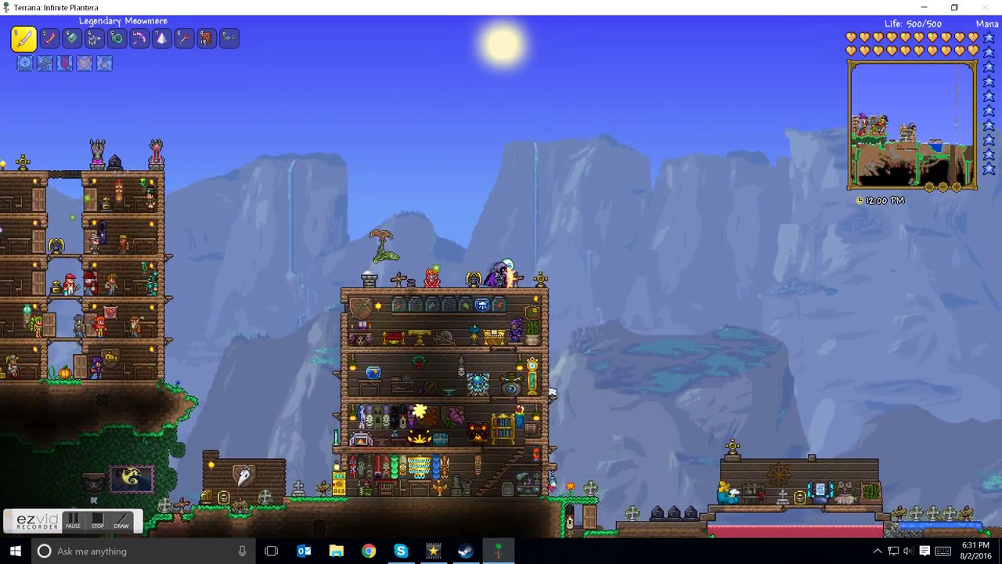
key("space")
key("d")
key("d")
key("d")
key("d")
Land on the arena platforms and fire Legendary Meowmere rainbow cats down to the left.
key("d")
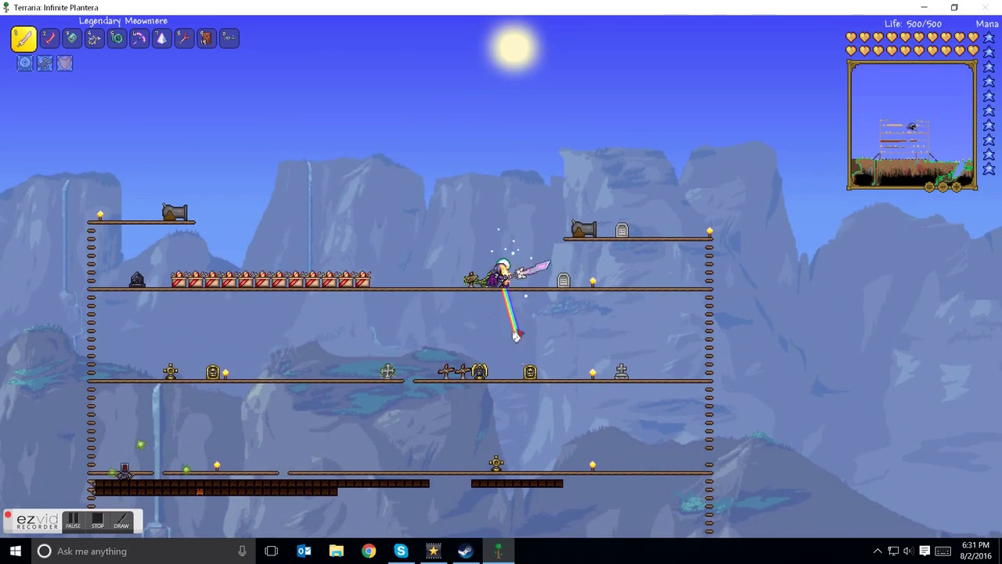
key("s")
left_click(470, 289)
key("a")
key("space")
key("a")
left_click(112, 381)
key("d")
key("a")
key("a")
key("d")
Briefly equip the Pointy Nebula Pickaxe, return to Meowmere, and fire rainbow cats while flying.
key("d")
key("6")
key("1")
key("d")
key("space")
left_click_drag(600, 268, 204, 279)
key("a")
mouse_move(203, 279)
left_mouse_down()
mouse_move(387, 284)
mouse_move(772, 329)
mouse_move(345, 280)
left_mouse_up()
key("d")
Fly back and forth across the arena shooting Meowmere rainbow cats.
key("a")
left_click_drag(344, 280, 635, 298)
key("d")
left_click_drag(689, 317, 591, 281)
key("d")
key("a")
left_click_drag(375, 291, 588, 269)
key("a")
key("d")
left_click_drag(664, 283, 722, 297)
key("d")
mouse_move(663, 319)
left_mouse_down()
mouse_move(301, 320)
mouse_move(704, 501)
left_mouse_up()
Drop between arena platforms while firing more rainbow cats left and right.
key("a")
key("a")
left_click_drag(298, 273, 365, 278)
key("d")
key("a")
key("a")
left_click_drag(337, 274, 338, 274)
key("d")
left_click_drag(519, 267, 376, 298)
Try the Rapid S.D.M.G., Ruthless Terrarian yoyo, and Godly Star Wrath falling stars.
key("a")
scroll(391, 266, "down", 2)
scroll(404, 230, "down", 1)
key("d")
scroll(512, 242, "down", 1)
mouse_move(513, 242)
left_mouse_down()
mouse_move(601, 349)
mouse_move(400, 186)
left_mouse_up()
key("d")
key("a")
scroll(395, 191, "up", 2)
key("d")
scroll(392, 197, "up", 1)
left_click(387, 202)
key("a")
left_click_drag(387, 203, 466, 263)
scroll(466, 263, "down", 2)
scroll(467, 263, "down", 1)
key("d")
Swing the yoyo, fire Mystic Last Prism beams, then cycle through The Axe and Solar Tablet.
left_click_drag(467, 263, 492, 252)
key("a")
scroll(492, 252, "down", 1)
left_click(492, 251)
key("d")
scroll(495, 252, "down", 1)
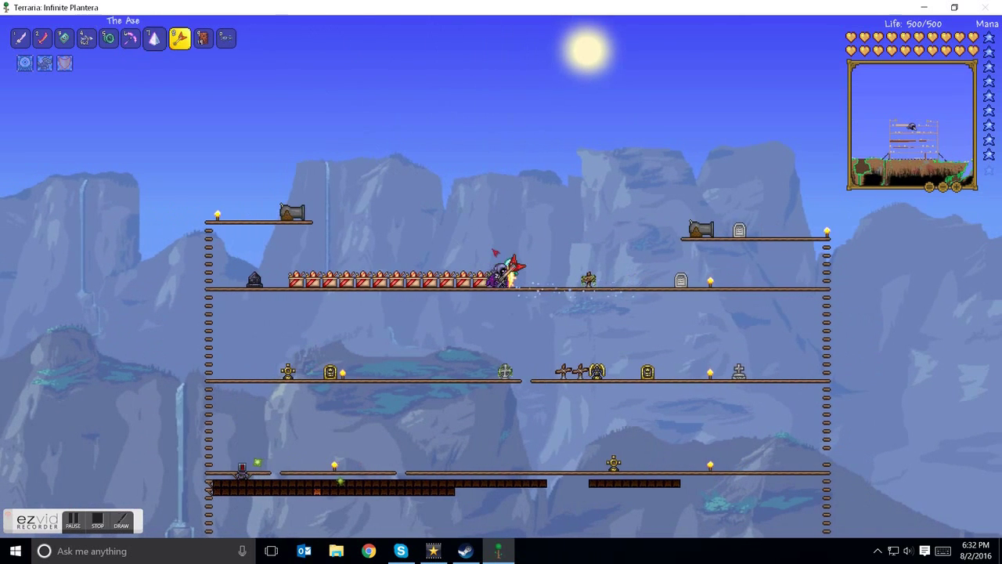
scroll(495, 252, "down", 1)
key("d")
key("d")
key("a")
scroll(436, 270, "down", 1)
Fire Meowmere volleys while climbing between the arena platforms.
left_click(412, 268)
key("d")
key("a")
key("d")
key("d")
left_click(701, 299)
key("d")
key("space")
left_click(447, 271)
key("a")
Fly back and forth through the arena firing rainbow cats in all directions.
key("d")
left_click(572, 289)
key("a")
left_click(505, 301)
left_click(437, 284)
key("a")
left_click(423, 241)
key("d")
left_click(577, 314)
key("d")
left_click(577, 316)
Keep swinging the Meowmere while weaving left and right across the platforms.
key("a")
left_click(567, 319)
key("d")
left_click(558, 325)
key("d")
left_click(539, 312)
key("a")
left_click(524, 320)
key("a")
left_click(524, 320)
key("d")
left_click(518, 315)
key("d")
left_click(451, 258)
key("d")
Glance at the inventory, then drop left toward the ground firing rainbow cats.
key("Escape")
key("Escape")
key("a")
left_click(519, 296)
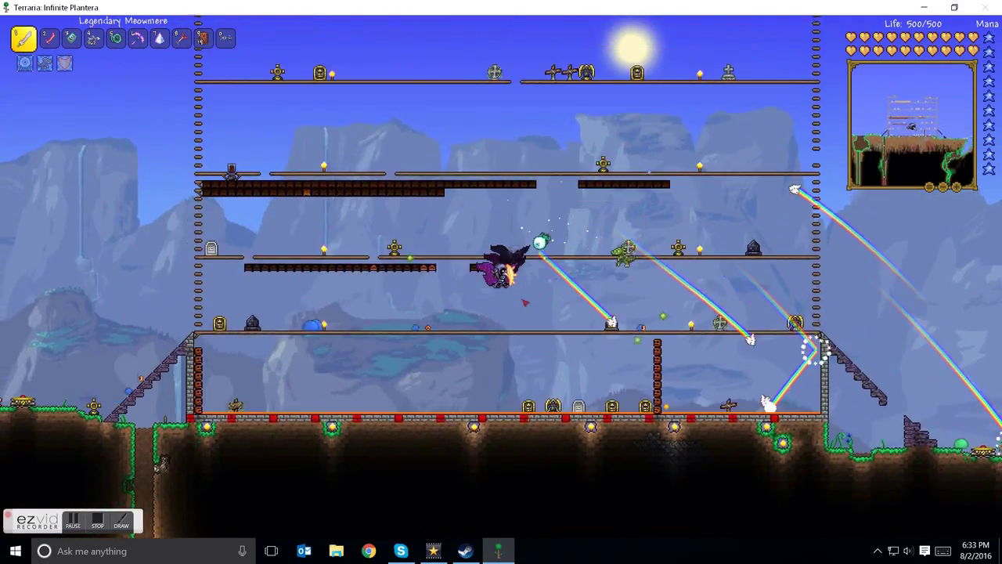
key("a")
left_click(364, 274)
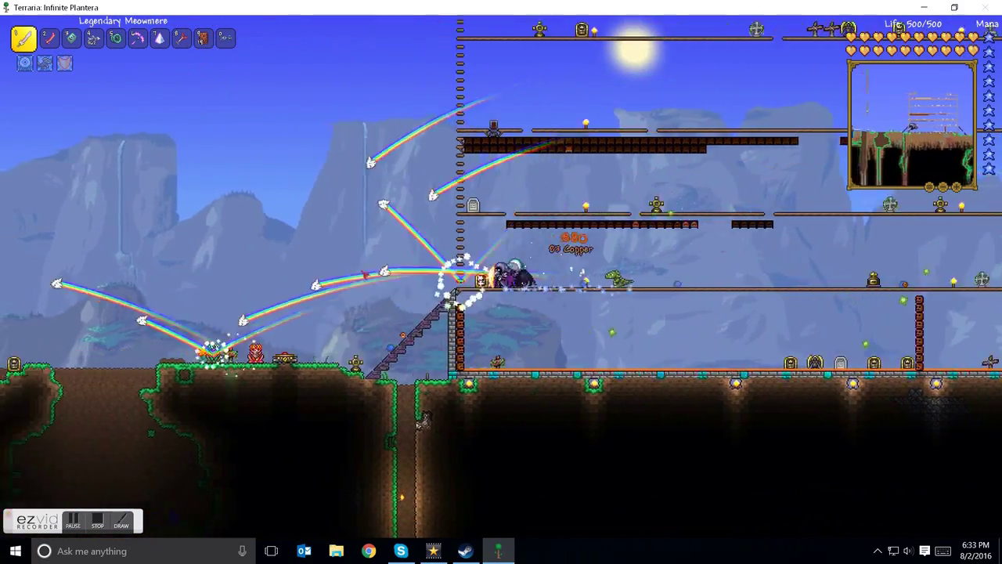
key("a")
left_click(365, 273)
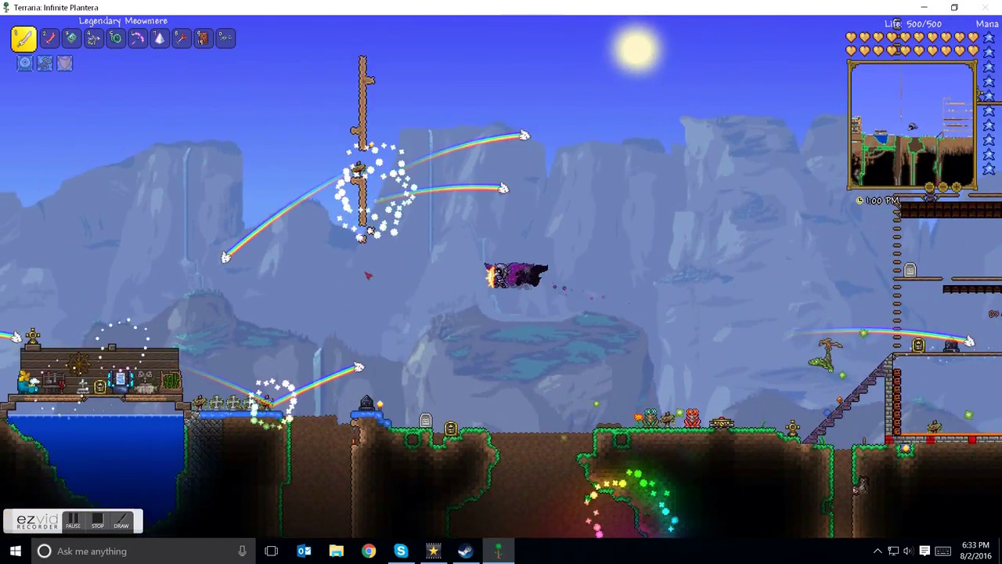
Fly left away from the arena, past the houses, toward the snowy forest.
key("a")
left_click(368, 274)
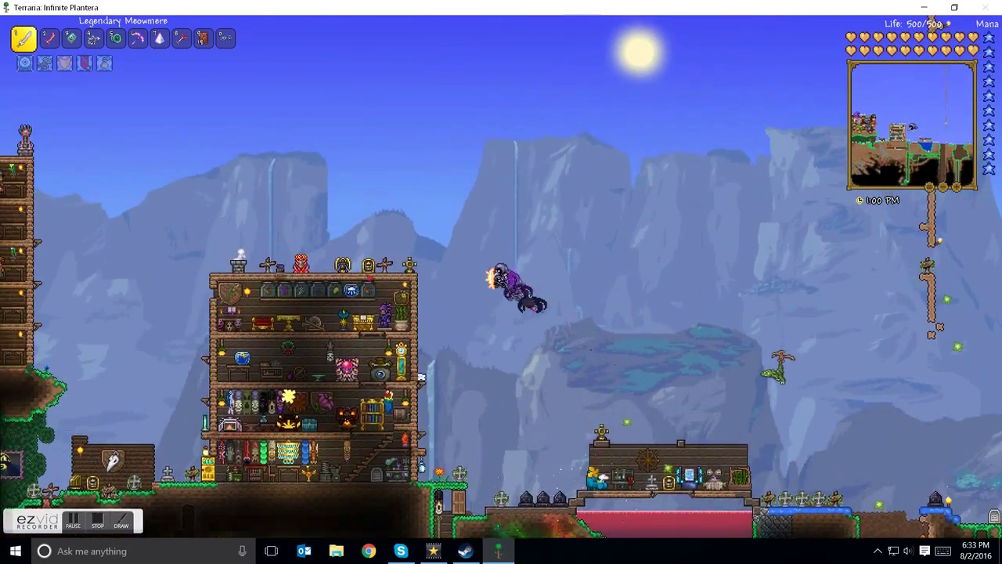
key("a")
left_click(389, 284)
key("a")
key("a")
left_click(389, 285)
key("a")
key("space")
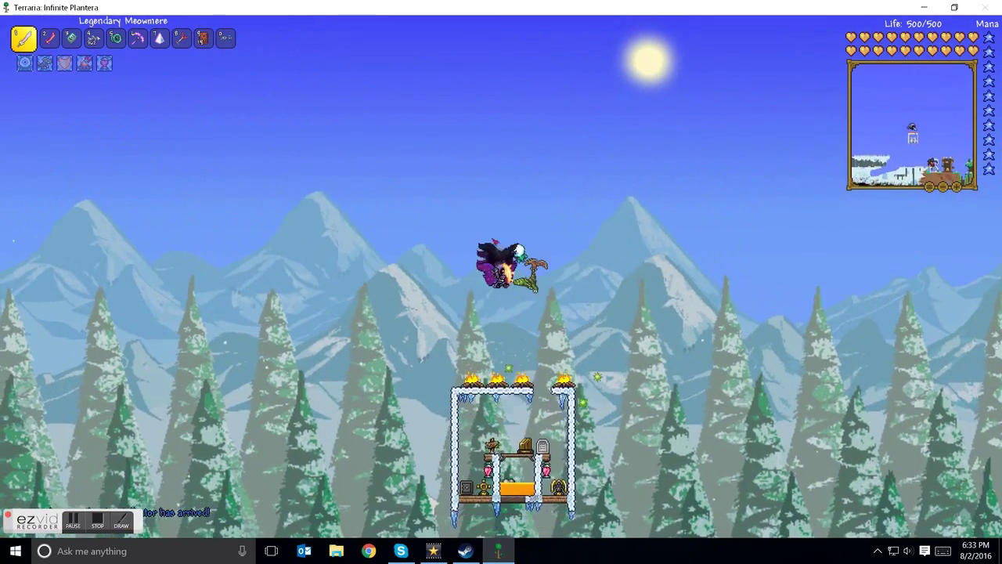
Touch down on the ice house roof, rise above it, and fire upward.
left_click(518, 128)
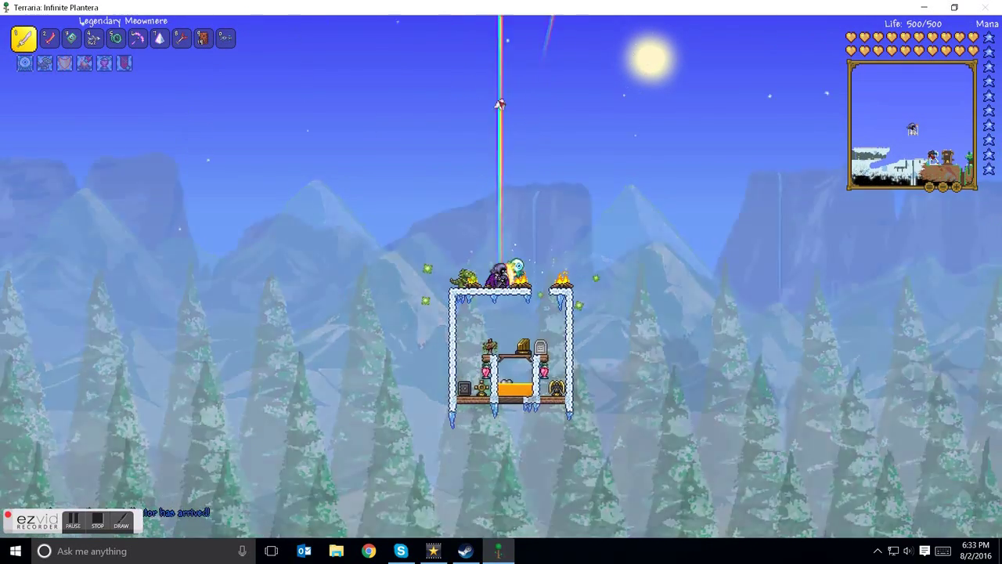
key("d")
key("space")
left_click(481, 163)
Rise off the ice house roof, zigzagging while firing rainbow shots into the sky.
key("space")
left_click(480, 167)
key("space")
key("a")
key("d")
key("space")
key("a")
left_click(478, 180)
key("space")
key("d")
left_click(477, 180)
Swoop down and around the ice house, swinging the Meowmere beside it.
key("a")
key("d")
left_click(527, 100)
key("d")
key("a")
key("d")
key("a")
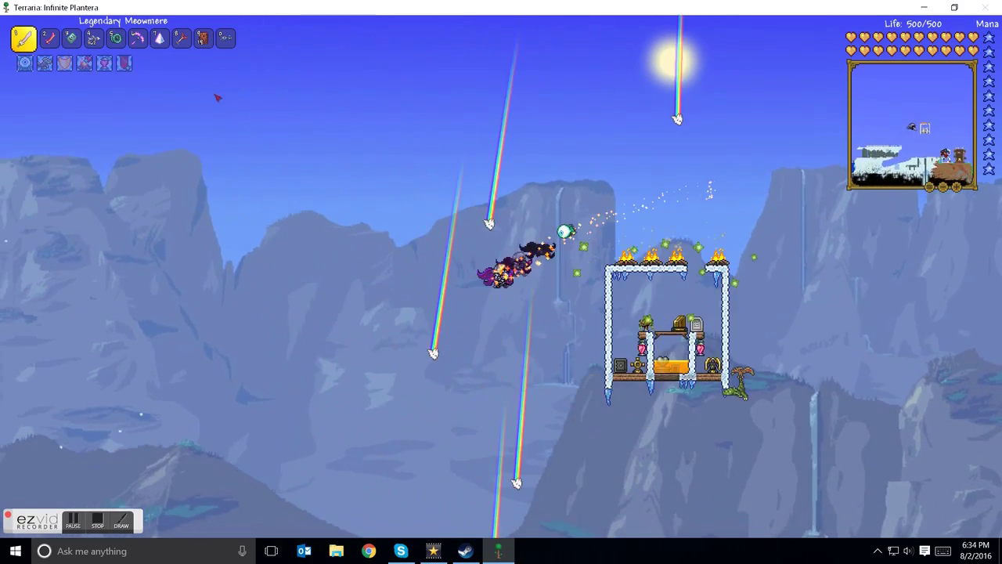